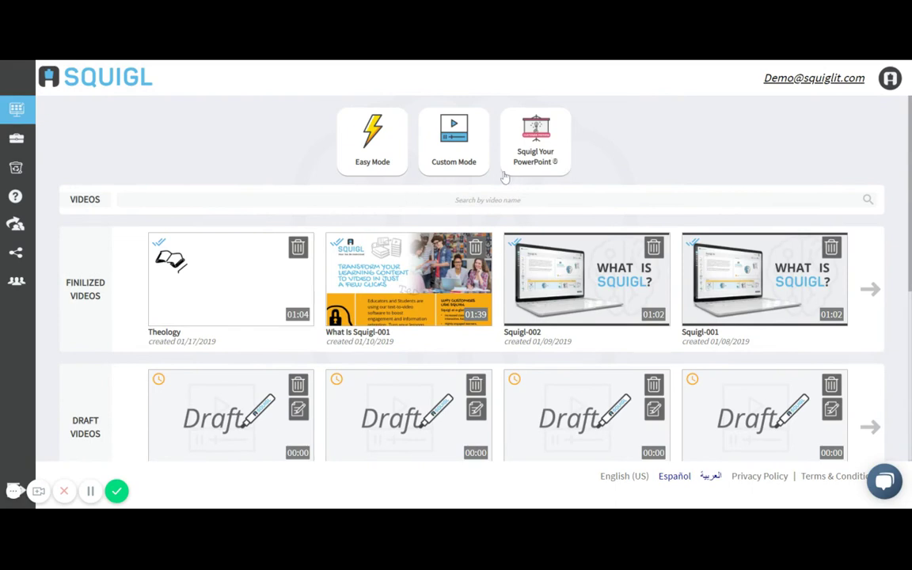
Start a new video from the Custom Mode card on the Squigl dashboard.
left_click(456, 161)
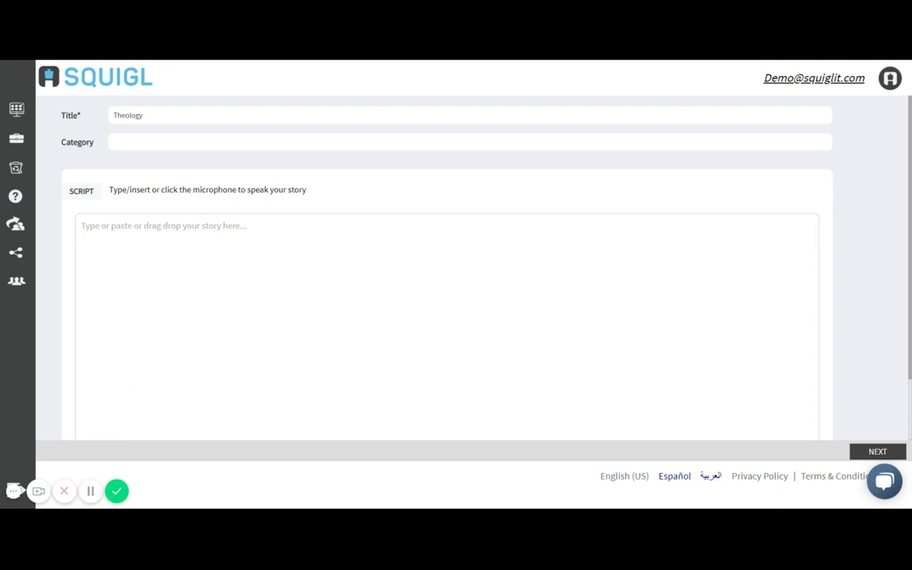
Open the Speak Out Your Script dictation option, then cancel it unused.
scroll(456, 277, "down", 1)
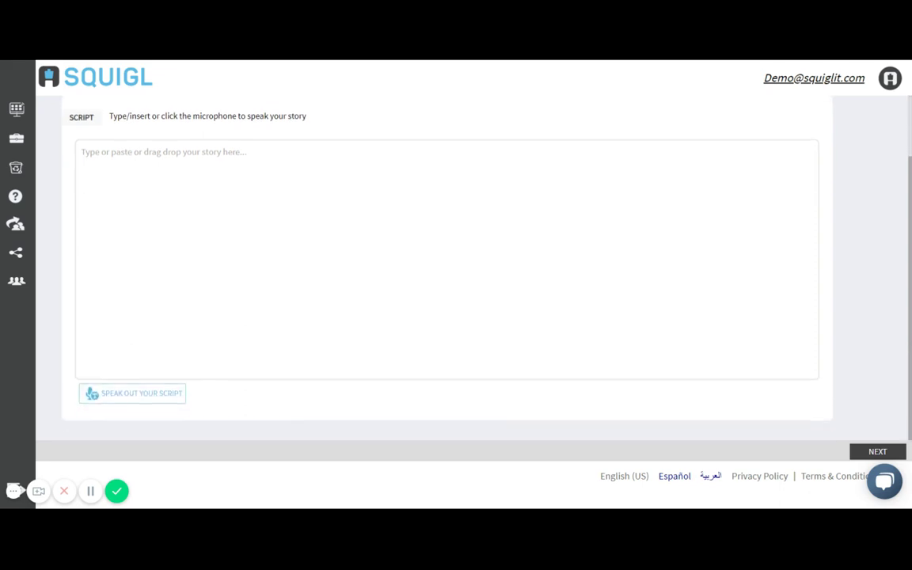
left_click(145, 399)
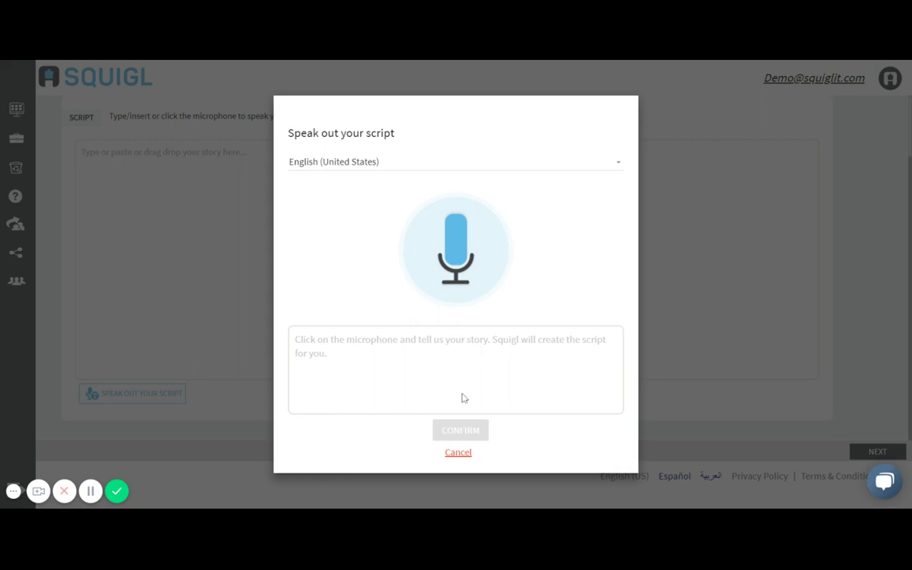
left_click(458, 453)
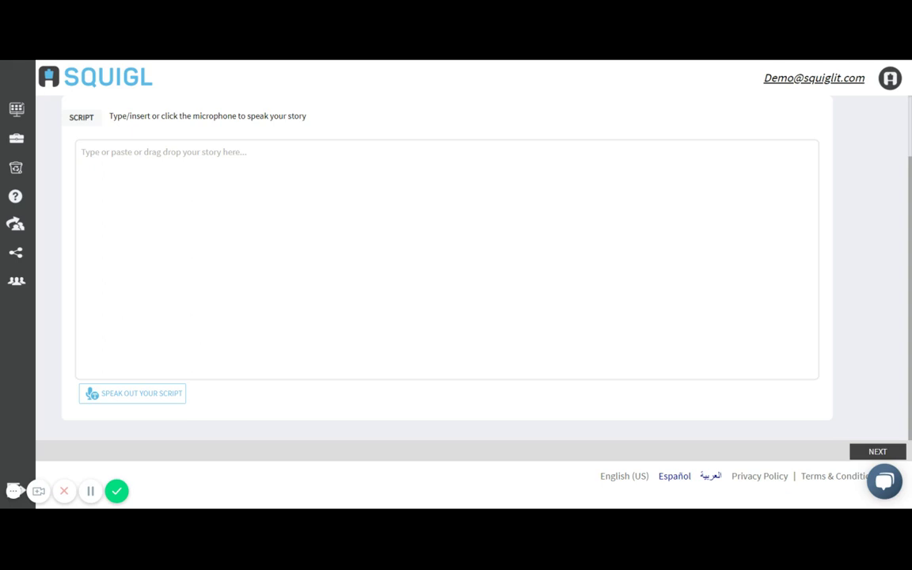
Paste the two-paragraph theology script and advance to the Generate Audio step.
type("Theology is the study of deities or their scriptures in order to discover what they have revealed about themselves. While theology has turned into a secular field, religious adherents still consider theology to be a discipline that helps them live and understand concepts such as life and love and that helps them lead lives of obedience to the deities they follow or worship  Theology is derived from the Greek theologia, which derived from Theos, meaning \"God\", and -logia meaning \"utterances, sayings, or oracles\" (a word related to logos, meaning \"word, discourse, account, or reasoning\") which had passed into Latin as theologia and into French as théologie. The English equivalent \"theology\" had evolved by 1362. The sense the word has in English depends in large part on the sense the Latin and Greek equivalents had acquired in patristic and medieval Christian usage, although the English term has now spread beyond Christian contexts.")
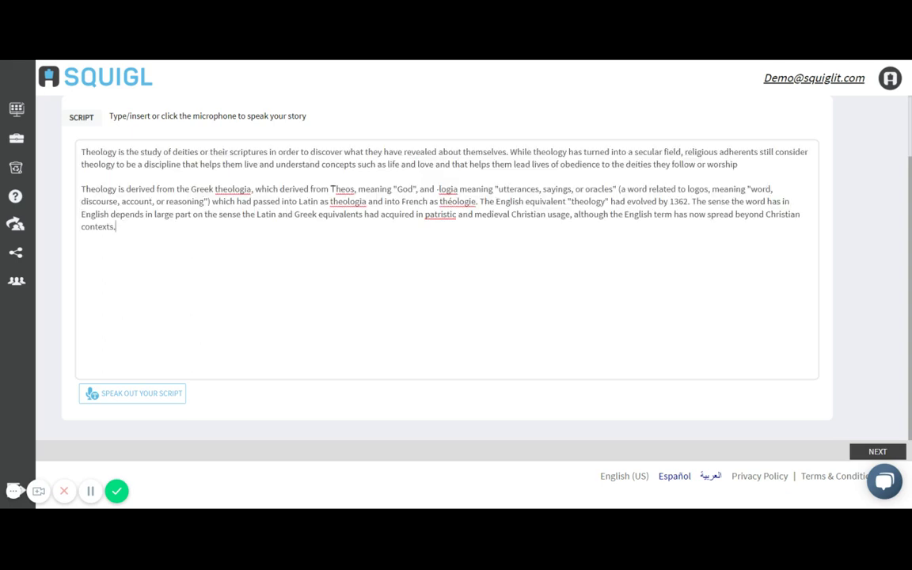
scroll(443, 262, "up", 2)
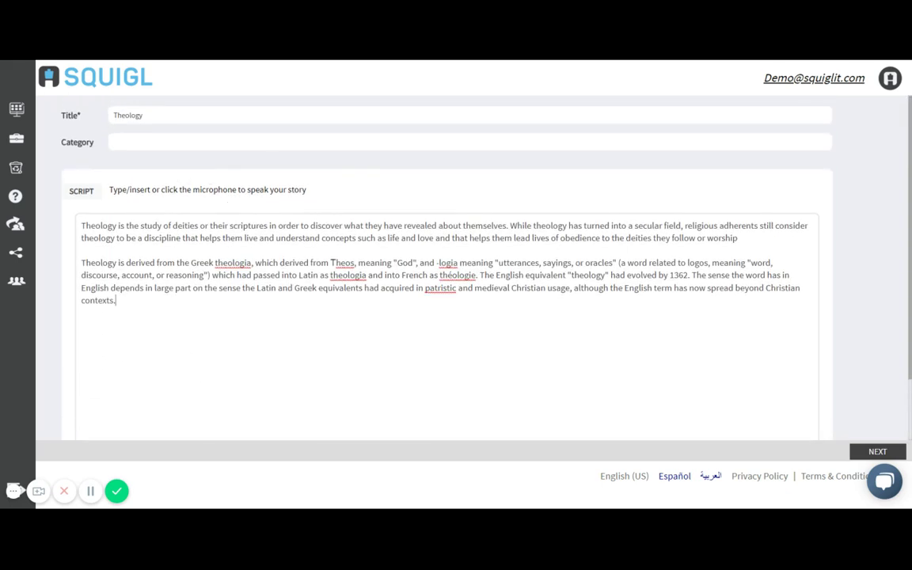
scroll(443, 261, "down", 2)
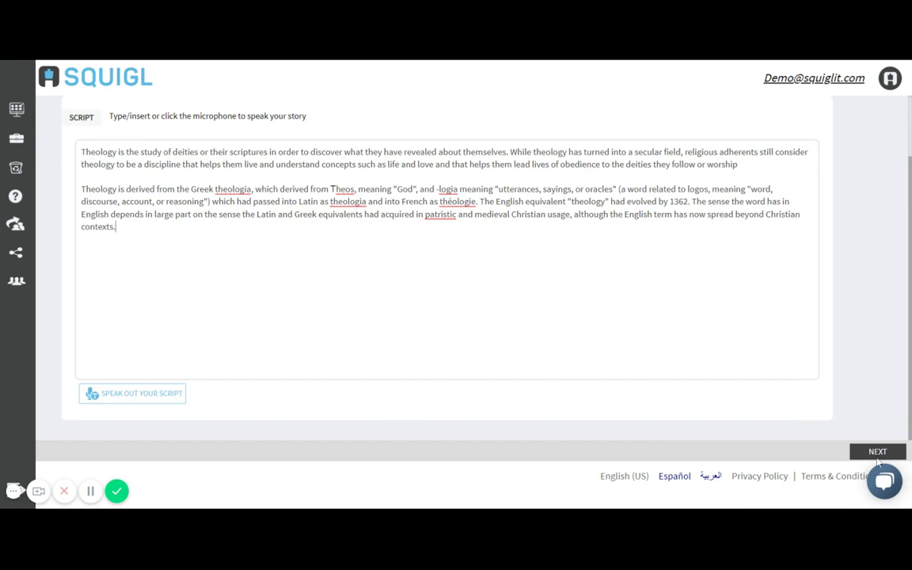
left_click(877, 453)
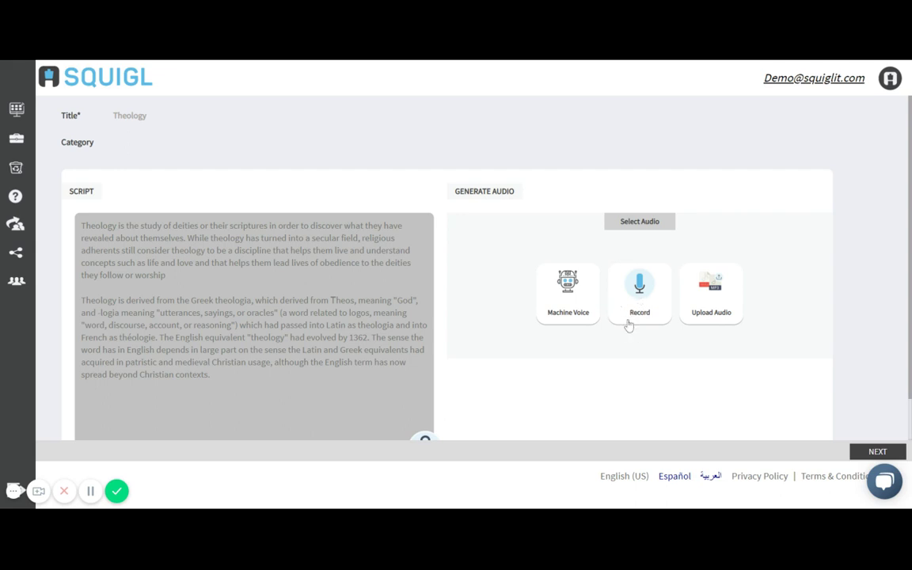
Generate a 00:53 machine voiceover in English (US) Female Zira, then continue to keyword options.
left_click(568, 291)
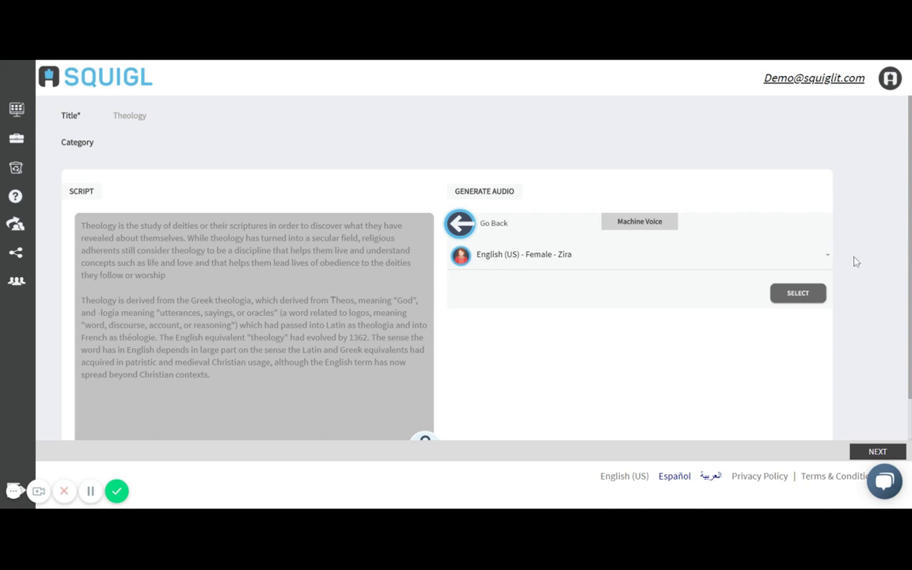
left_click(824, 260)
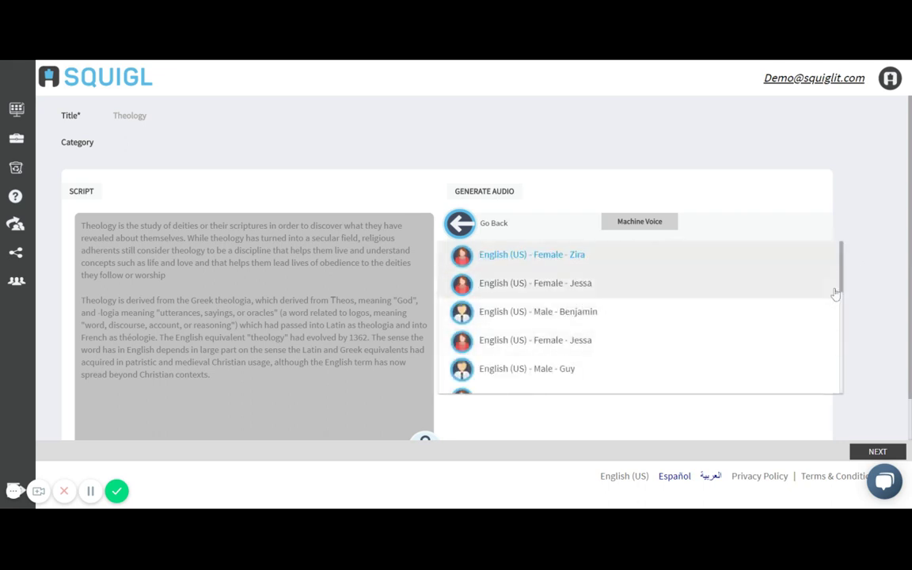
scroll(835, 294, "down", 5)
scroll(842, 298, "up", 4)
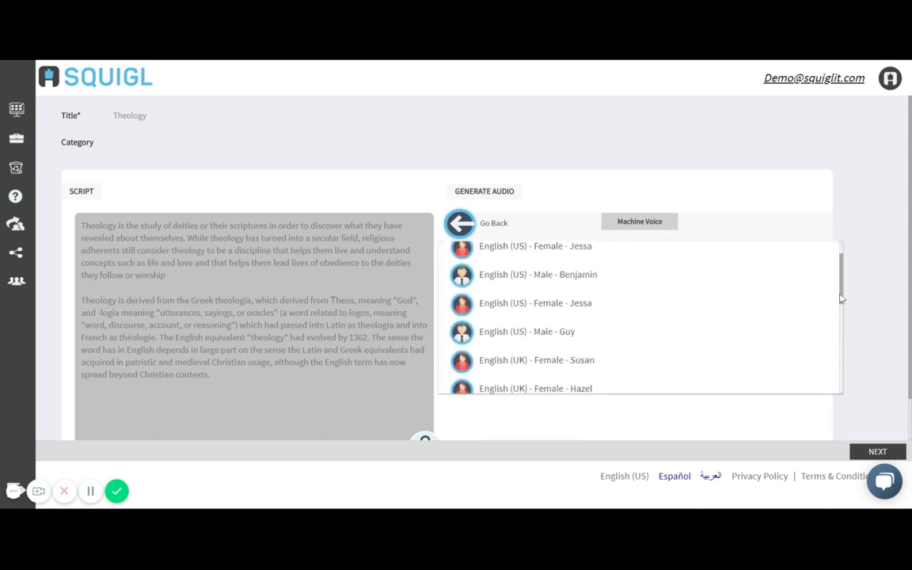
scroll(842, 298, "up", 2)
left_click(596, 261)
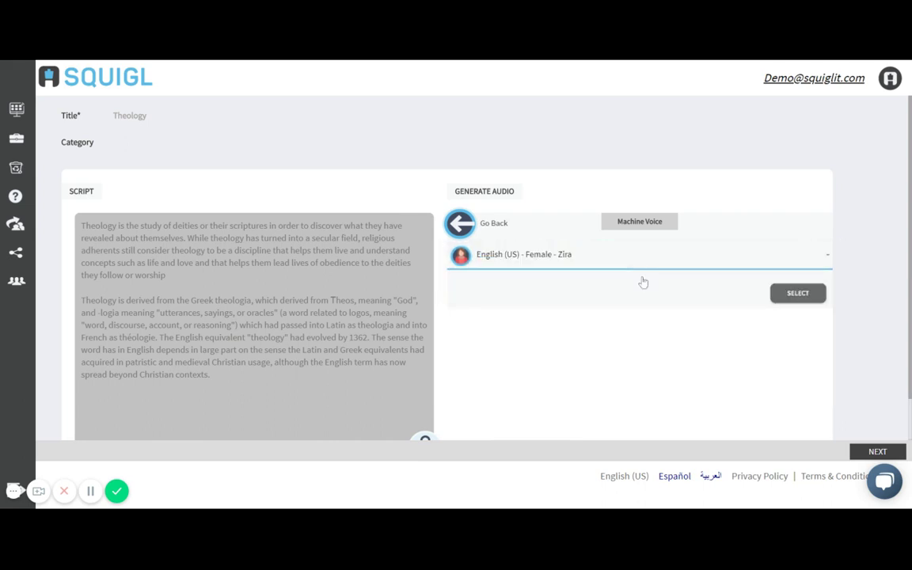
left_click(797, 294)
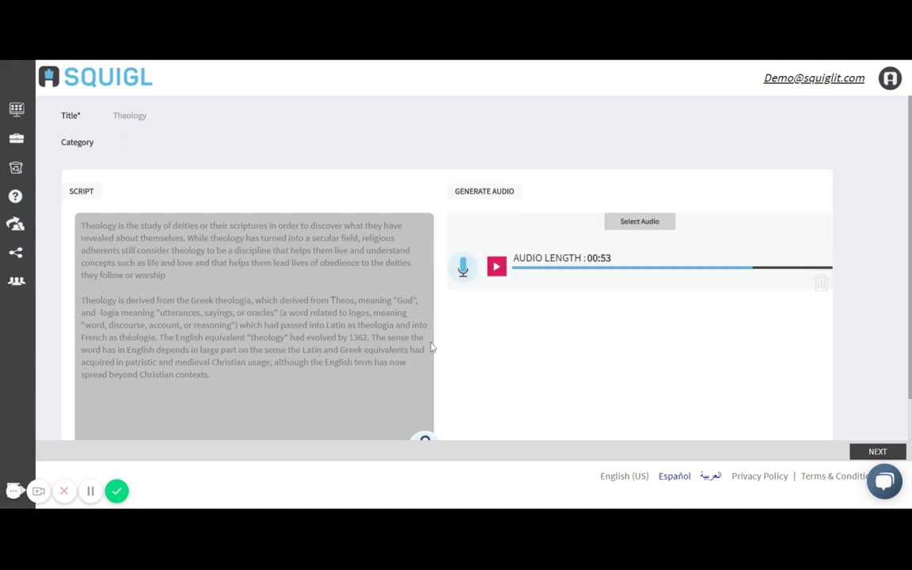
scroll(823, 364, "down", 1)
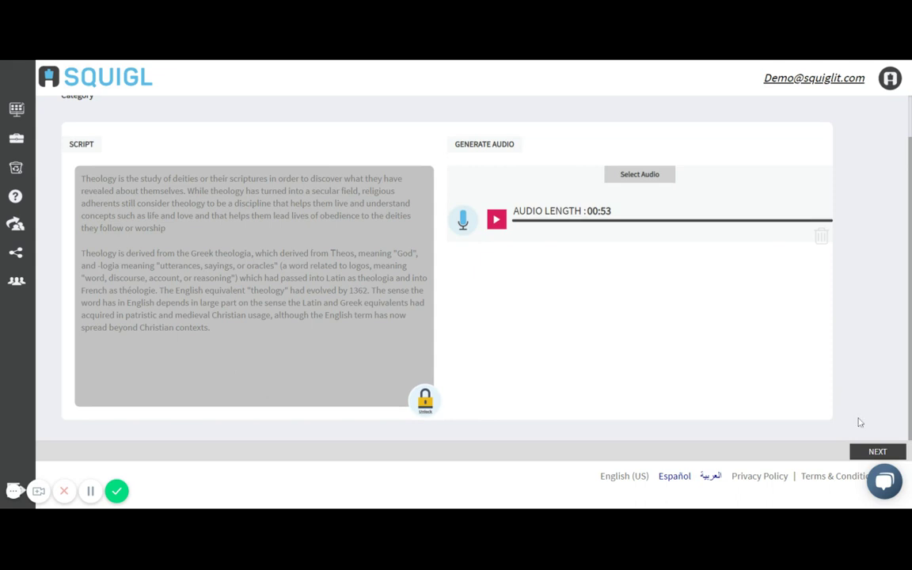
left_click(875, 451)
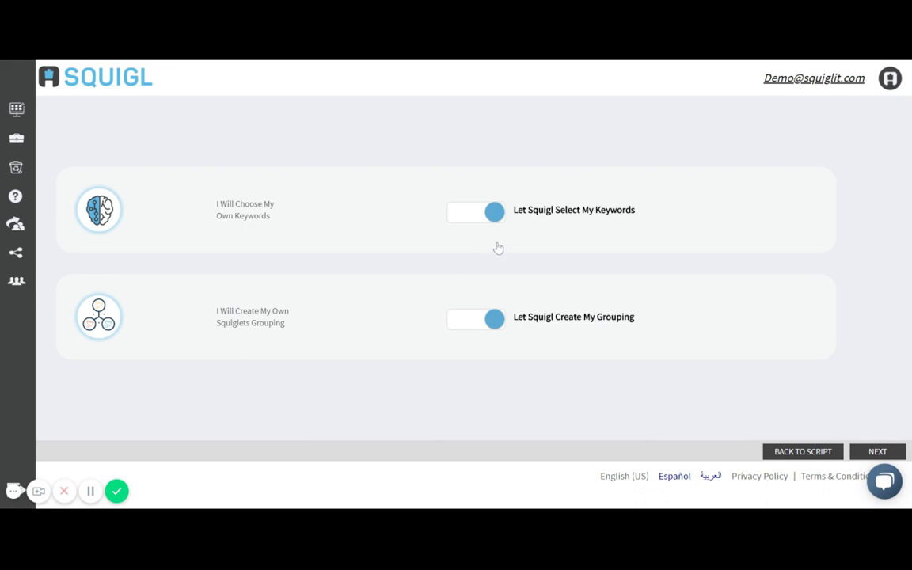
Keep both 'Let Squigl' keyword and grouping toggles on and save to build the squiglets.
left_click(489, 213)
left_click(487, 214)
left_click(877, 451)
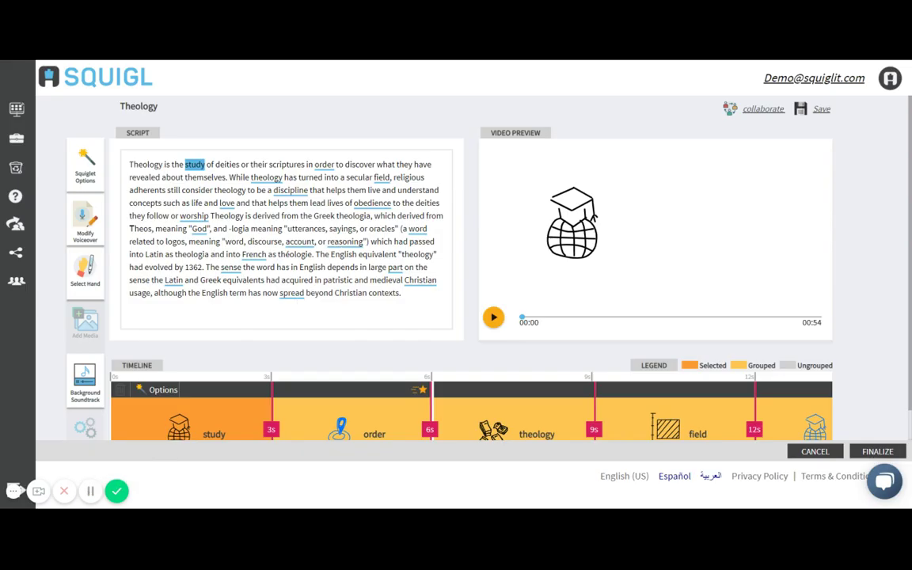
Preview the theology, field and study squiglets in the editor timeline.
left_click(268, 179)
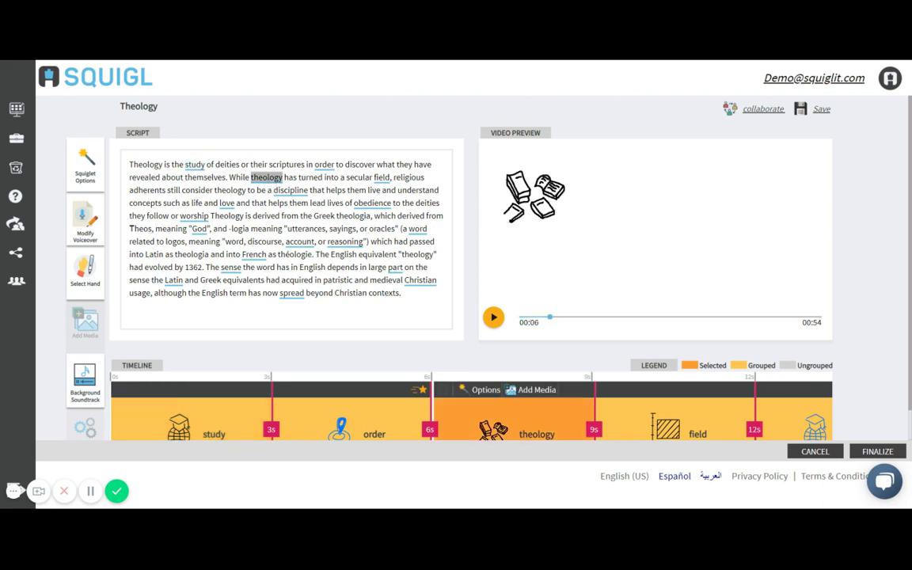
scroll(318, 315, "down", 1)
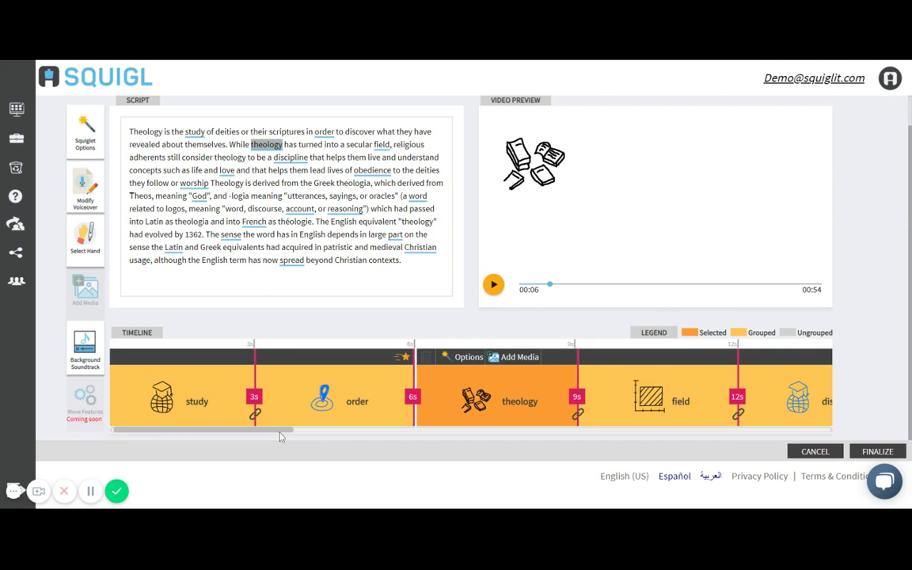
scroll(301, 404, "right", 5)
left_click(319, 388)
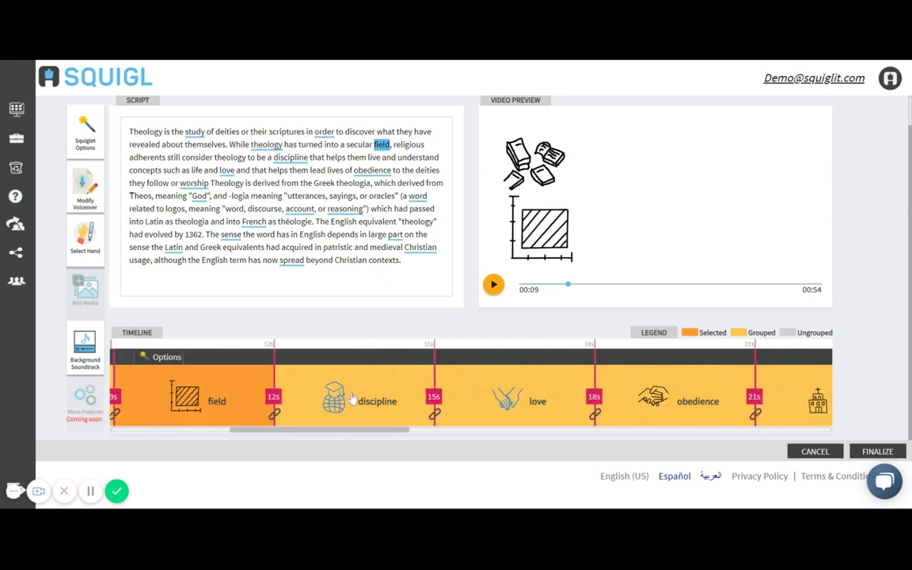
left_click_drag(351, 434, 220, 433)
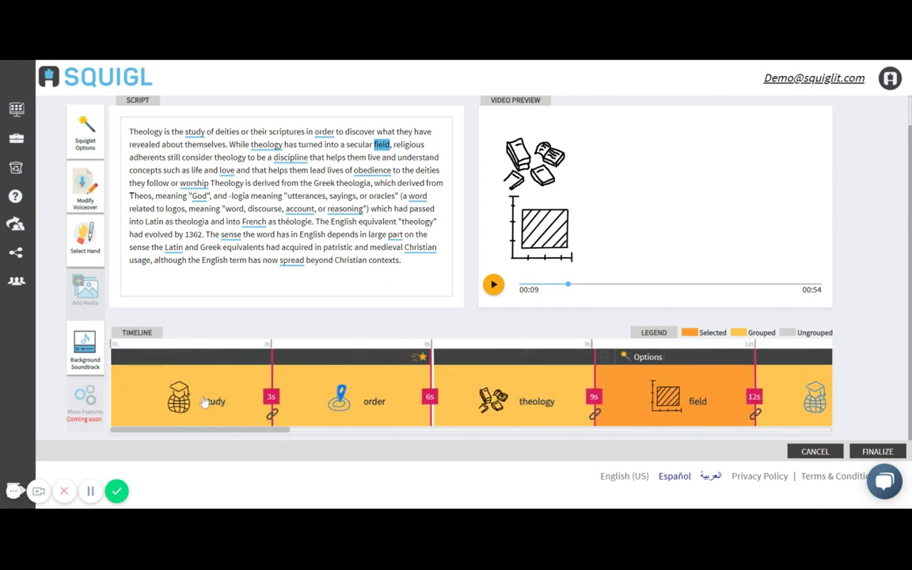
left_click(220, 400)
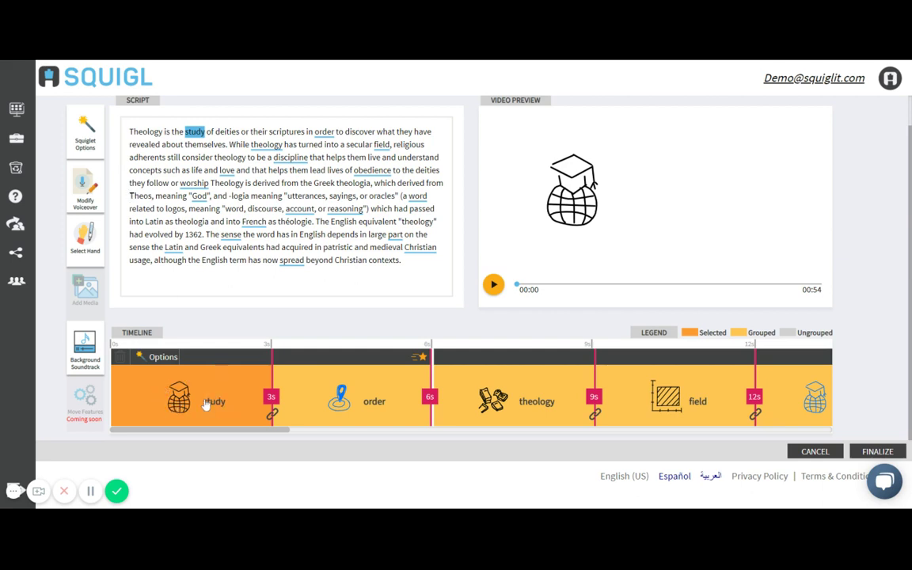
Replace the study squiglet's graduation-cap image with the two magnifying glasses drawing.
left_click(86, 142)
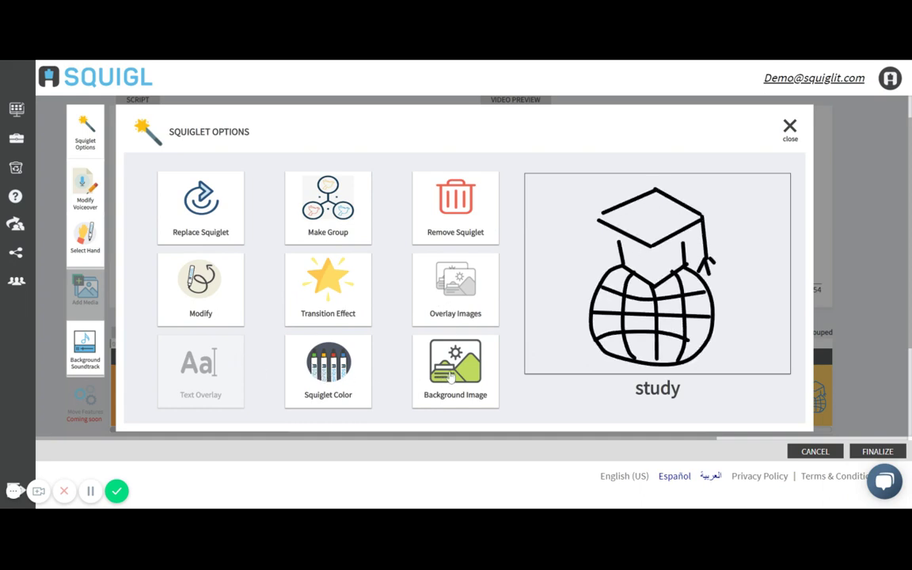
left_click(205, 207)
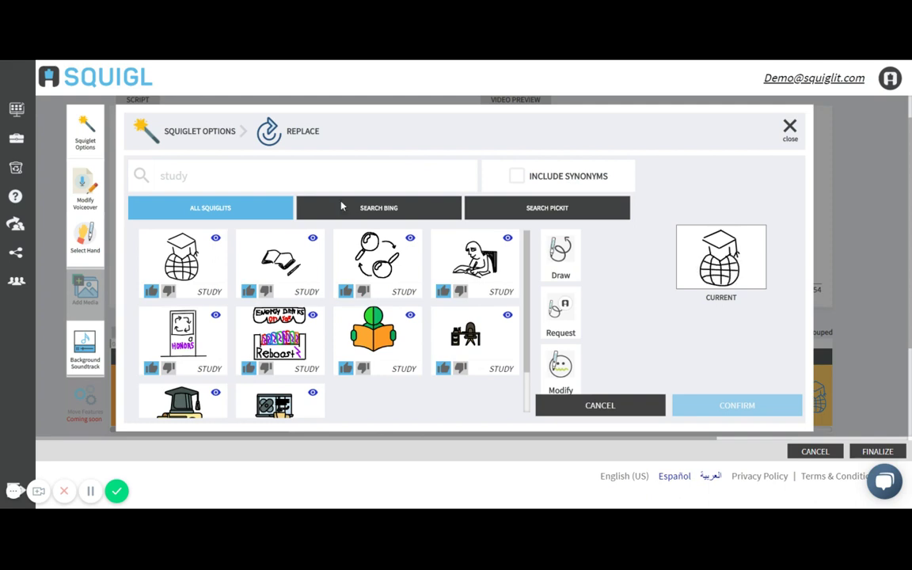
left_click(387, 215)
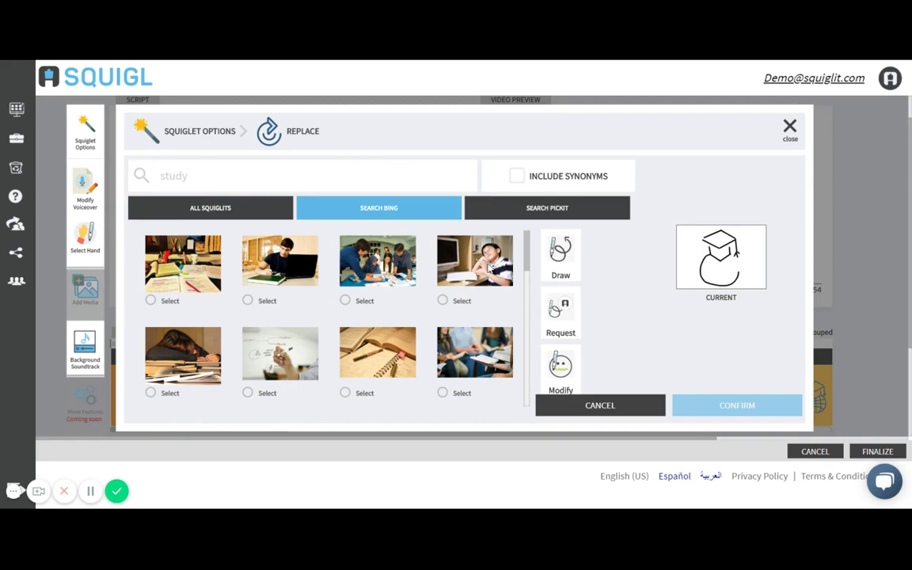
left_click(230, 210)
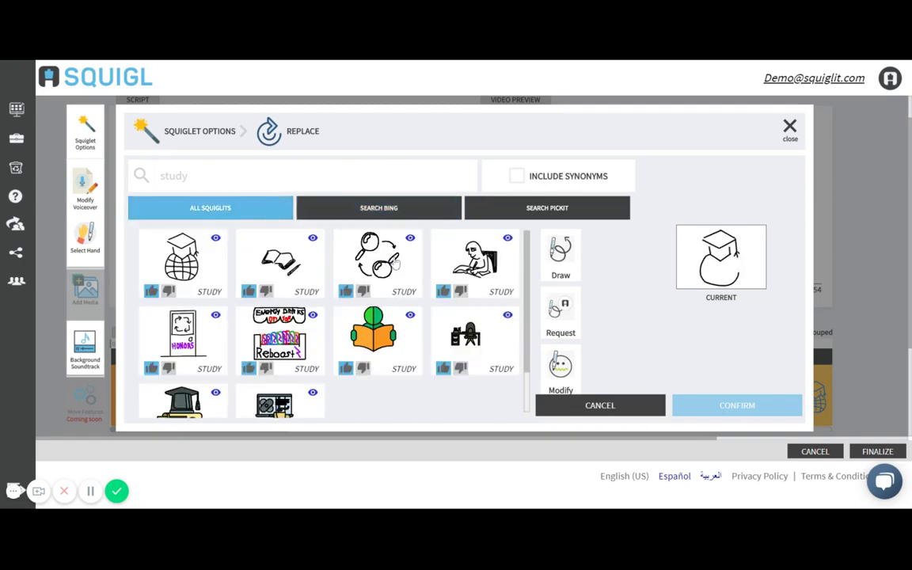
left_click(370, 239)
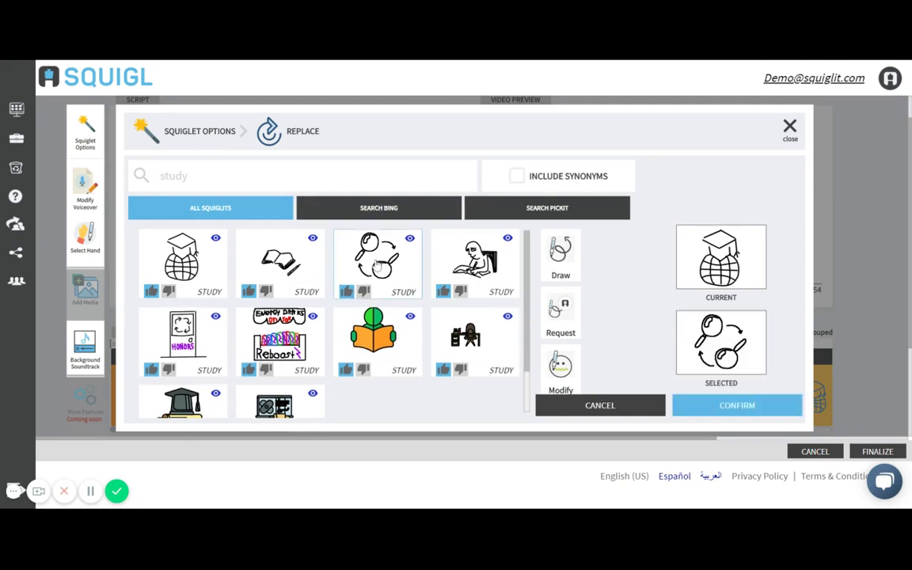
left_click(744, 408)
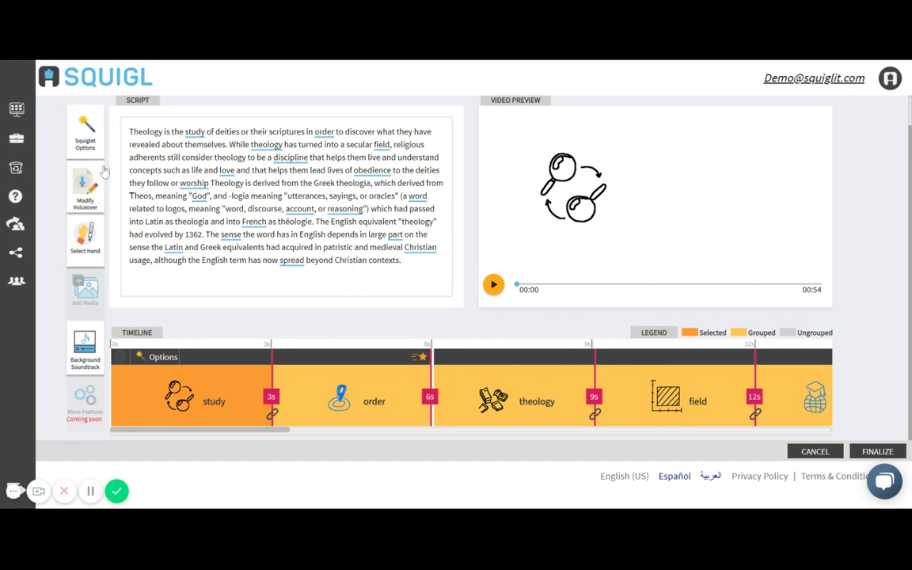
Colour the study magnifier drawing red and finalize the Theology video.
left_click(86, 129)
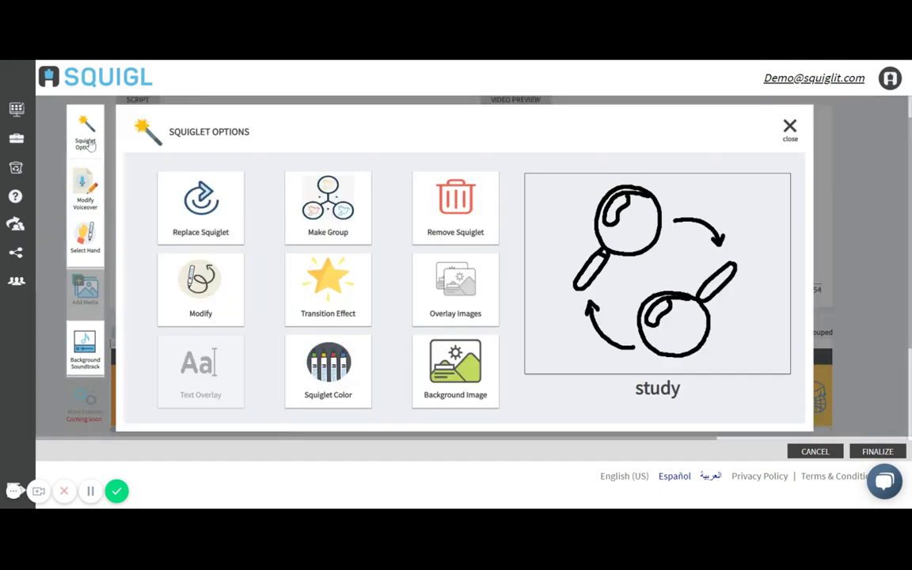
left_click(353, 377)
left_click(345, 228)
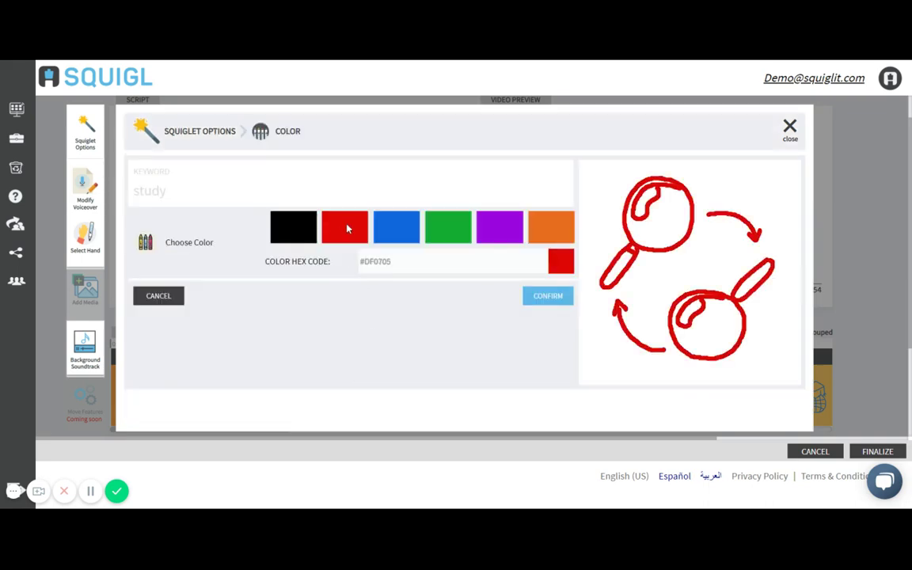
left_click(549, 299)
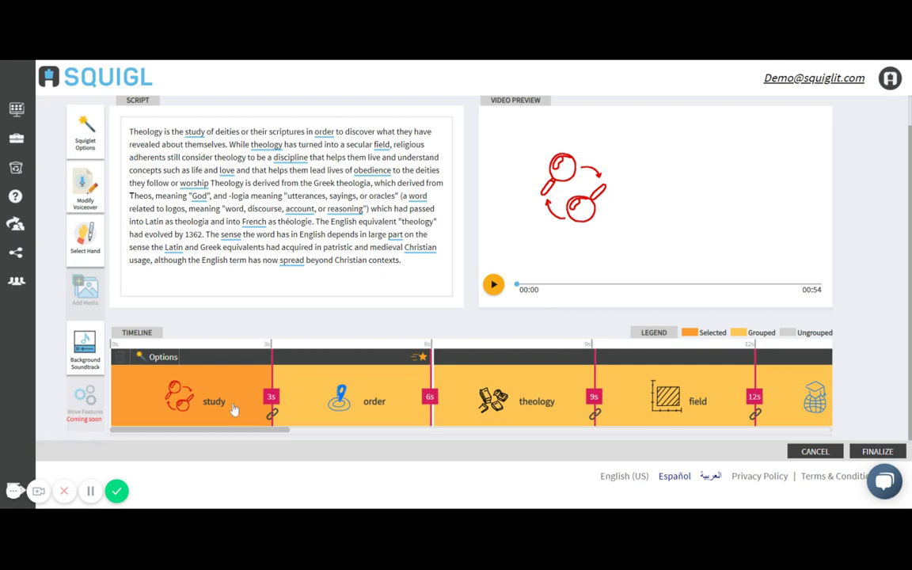
left_click_drag(261, 431, 661, 432)
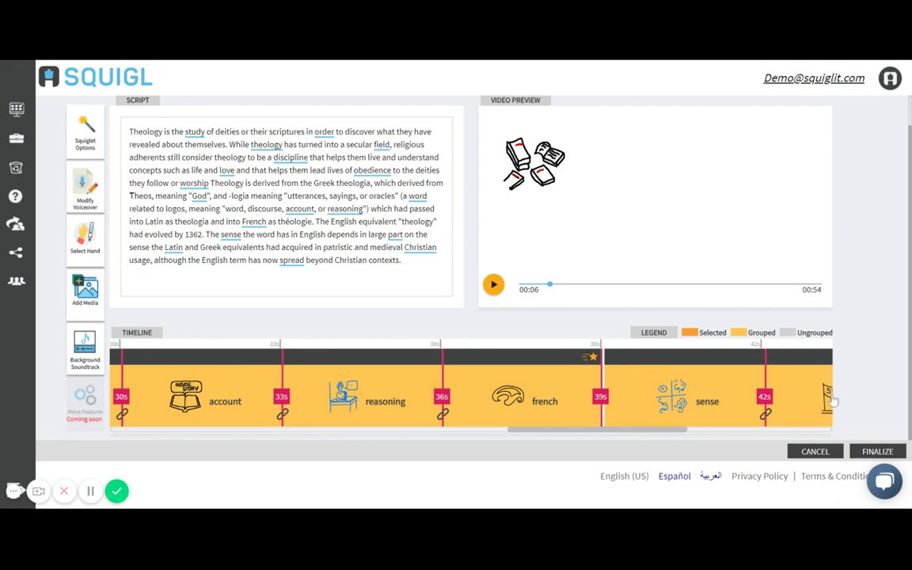
left_click(879, 452)
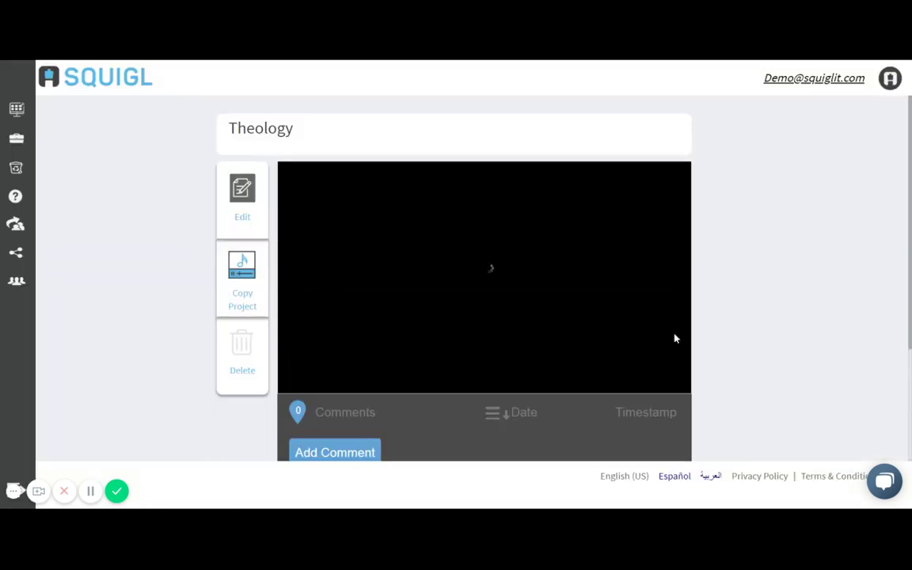
Switch the Theology video to Video is Live and display its shareable URL.
scroll(752, 345, "down", 3)
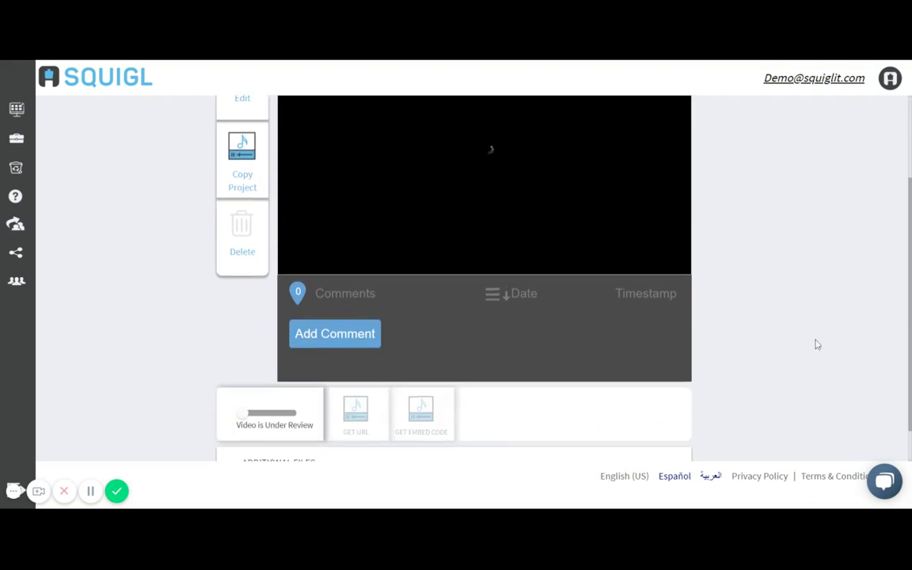
scroll(815, 345, "down", 1)
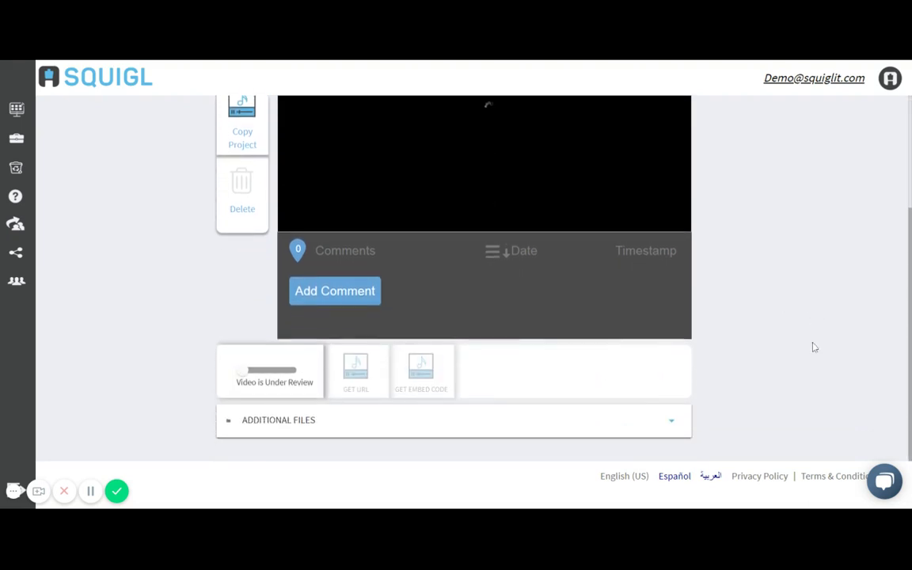
left_click(264, 380)
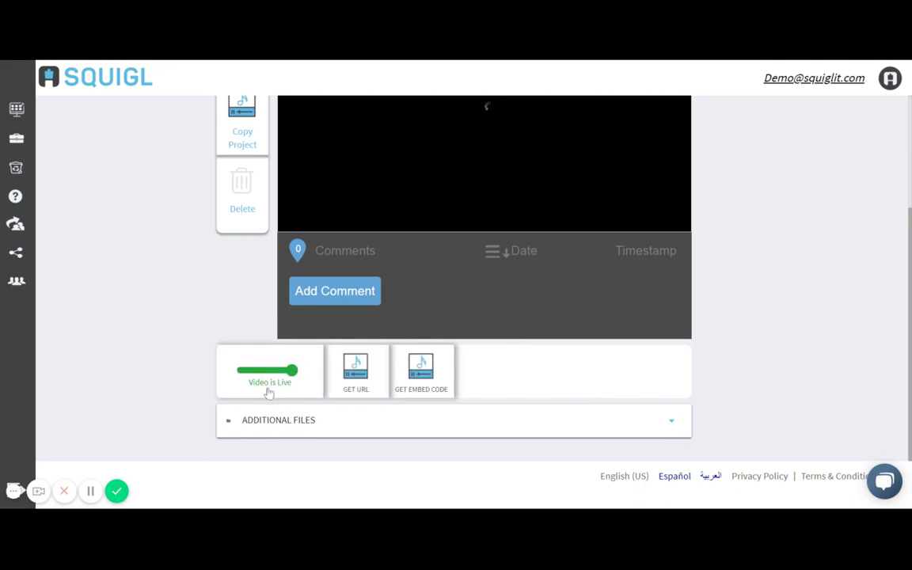
left_click(359, 381)
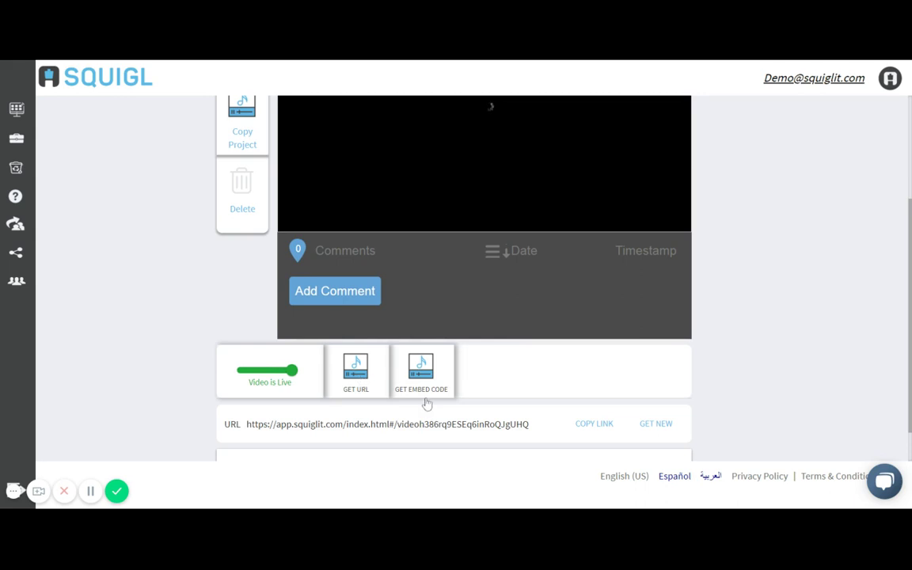
Copy the video's link and open a new comment form at 0:00.
left_click(595, 425)
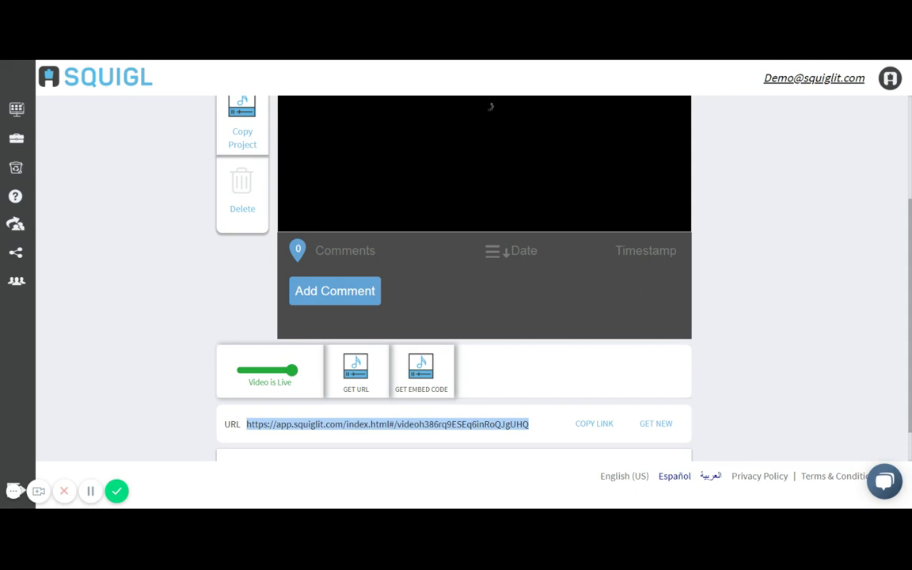
left_click(321, 293)
scroll(434, 306, "down", 1)
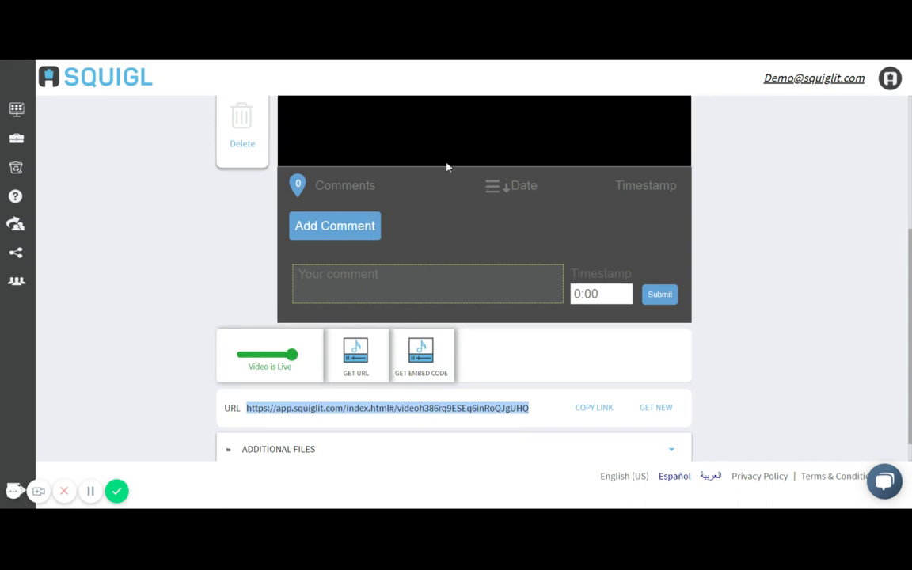
scroll(743, 305, "down", 1)
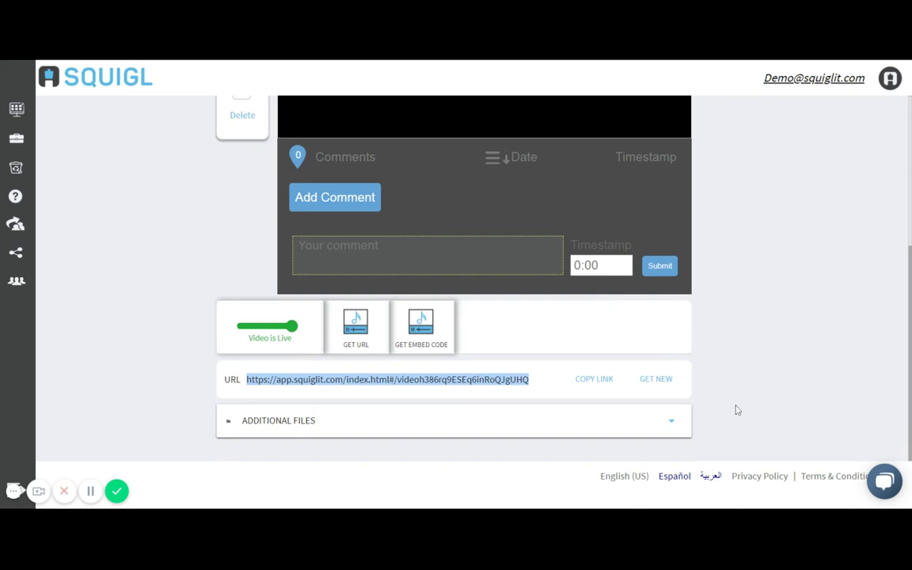
Expand Additional Files to show two mp3s plus Theology-002 mp4, SRT and pdf.
left_click(671, 421)
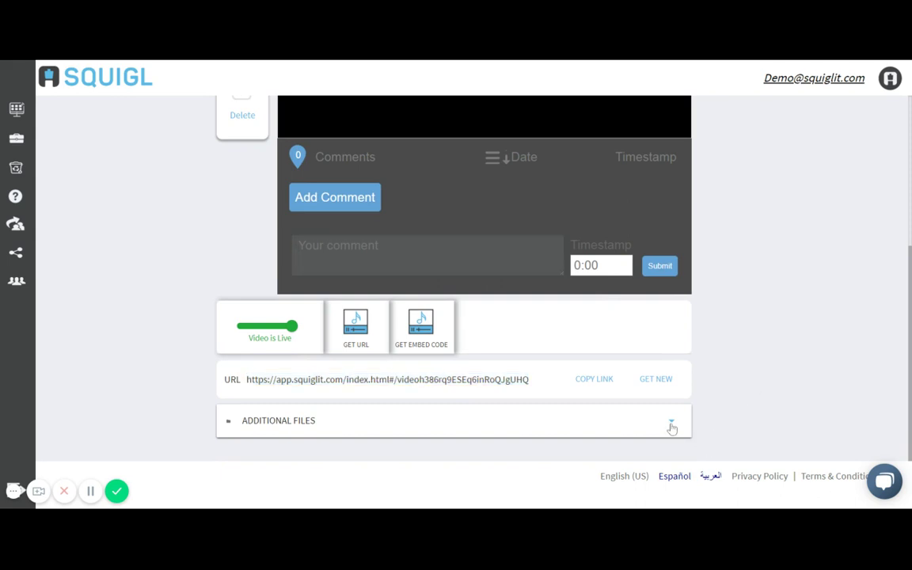
scroll(671, 421, "down", 3)
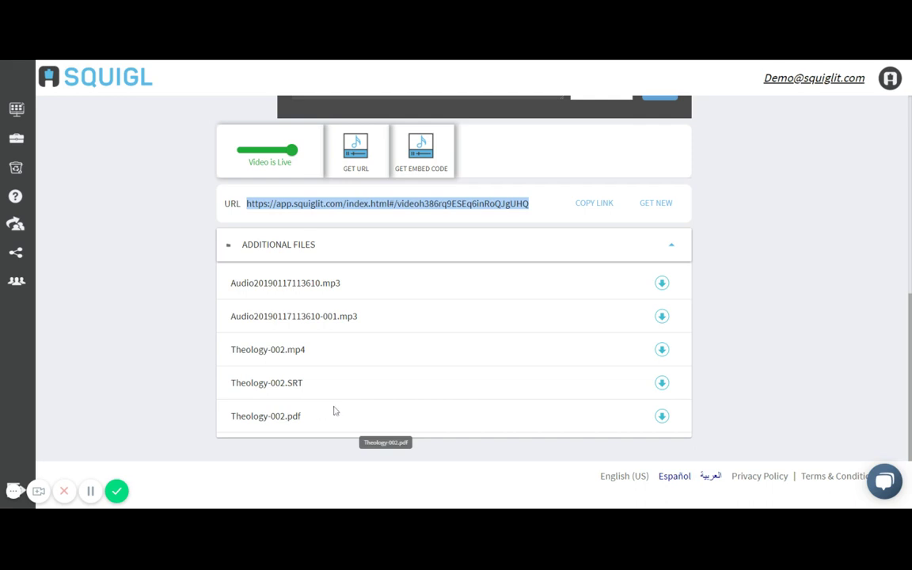
scroll(336, 410, "up", 5)
scroll(336, 406, "up", 2)
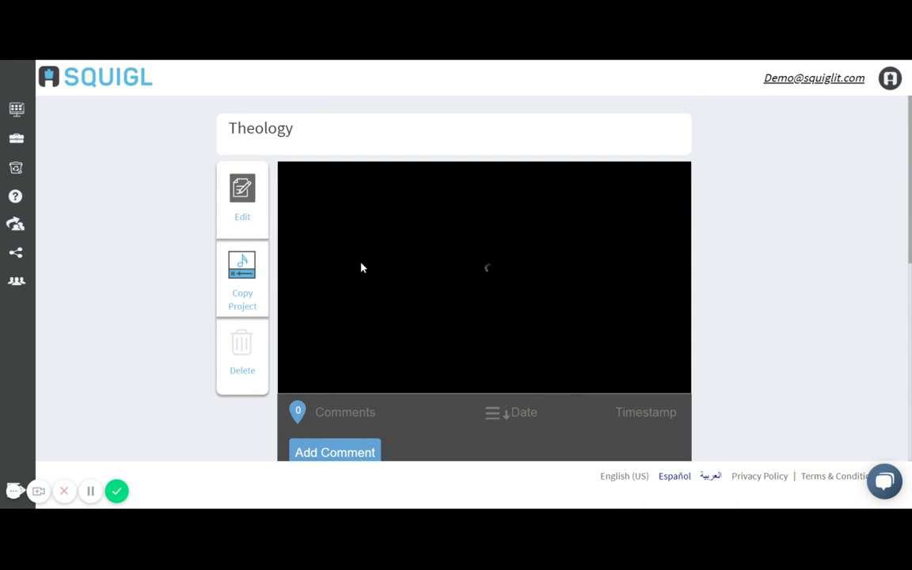
Copy the Theology project to create the Theology-002 duplicate.
left_click(243, 299)
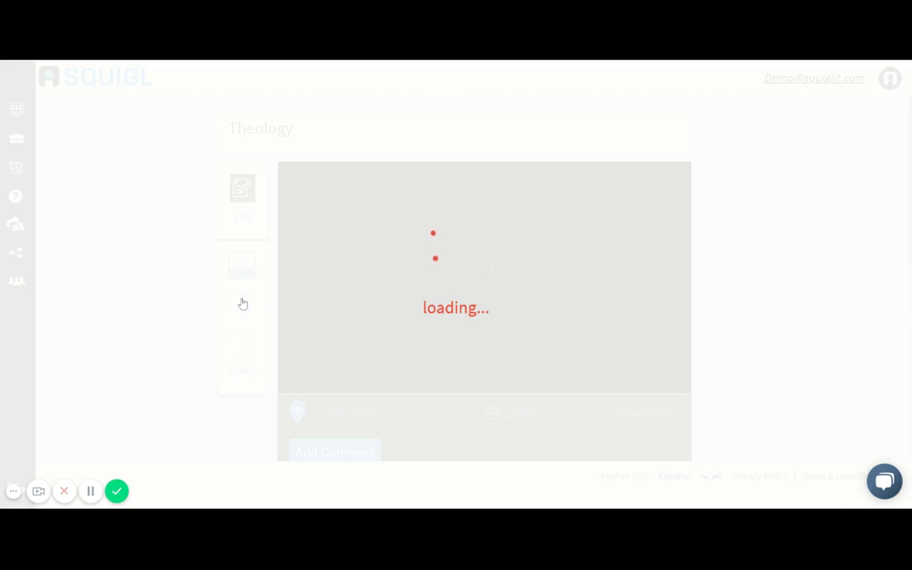